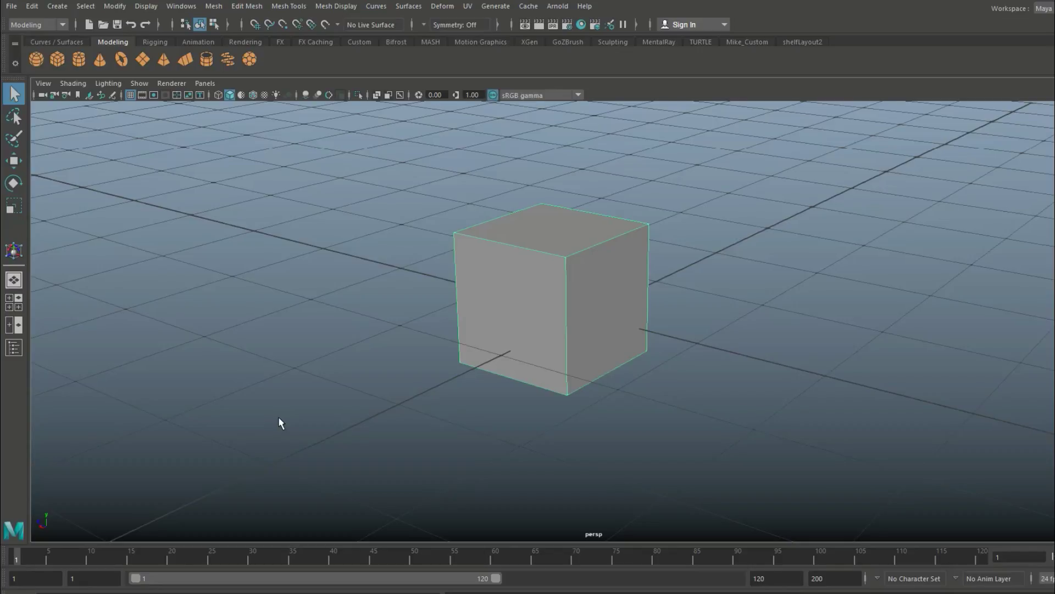
Try moving the cube with the Move tool and enlarging it uniformly with the Scale tool, undoing the trial changes
{"action": "key", "text": "w"}
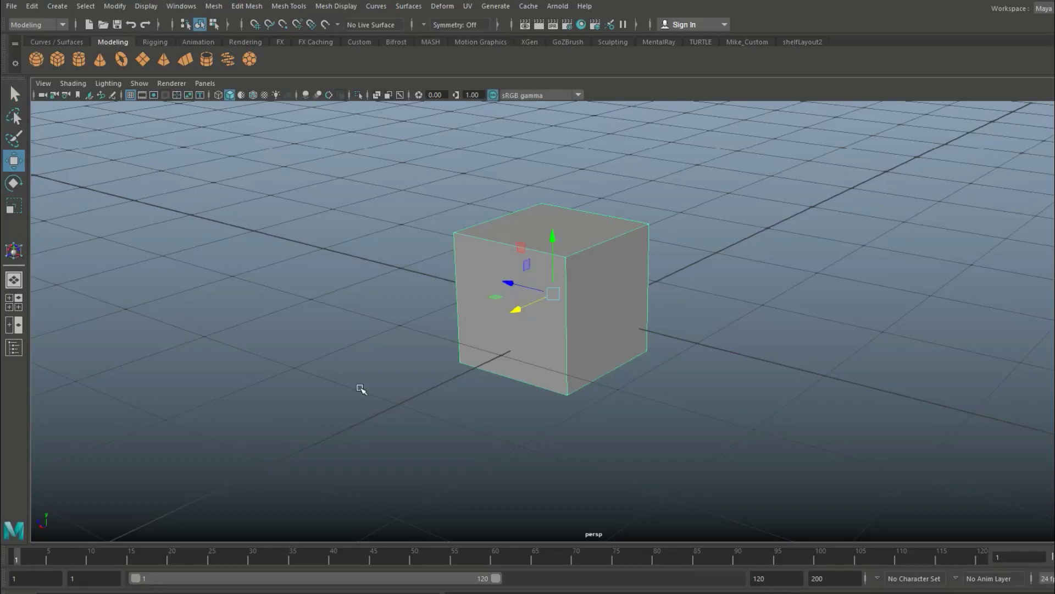
{"action": "left_click_drag", "start_coordinate": [523, 286], "coordinate": [597, 308]}
{"action": "key", "text": "ctrl+z"}
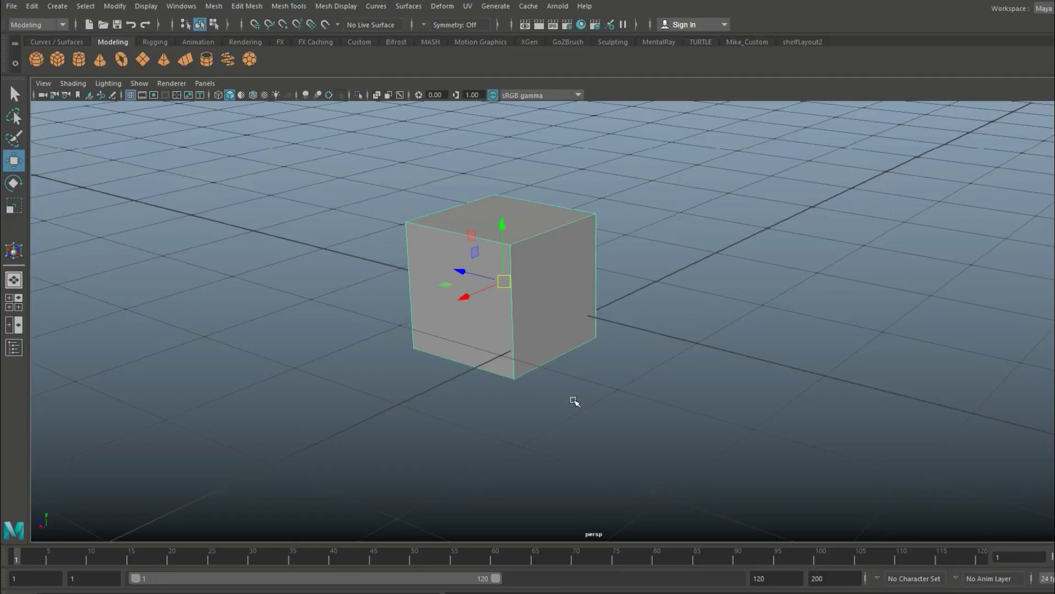
{"action": "key", "text": "r"}
{"action": "left_click_drag", "start_coordinate": [502, 278], "coordinate": [516, 313]}
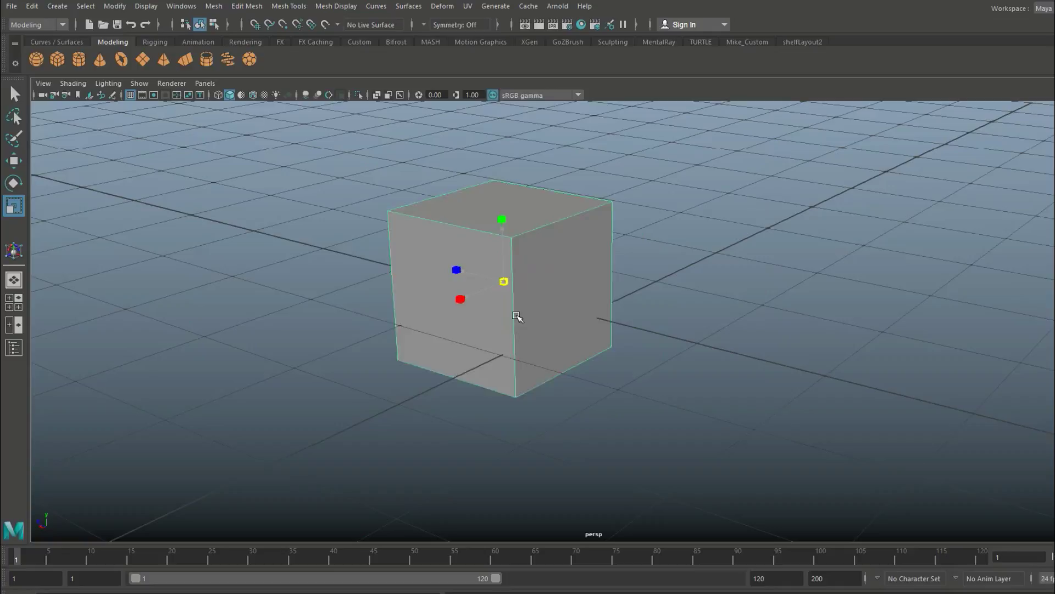
{"action": "key", "text": "ctrl+z"}
Try rotating the cube with the Rotate tool, and undo back to its original placement
{"action": "key", "text": "e"}
{"action": "left_click_drag", "start_coordinate": [537, 266], "coordinate": [534, 291]}
{"action": "key", "text": "ctrl+z"}
{"action": "key", "text": "ctrl+z"}
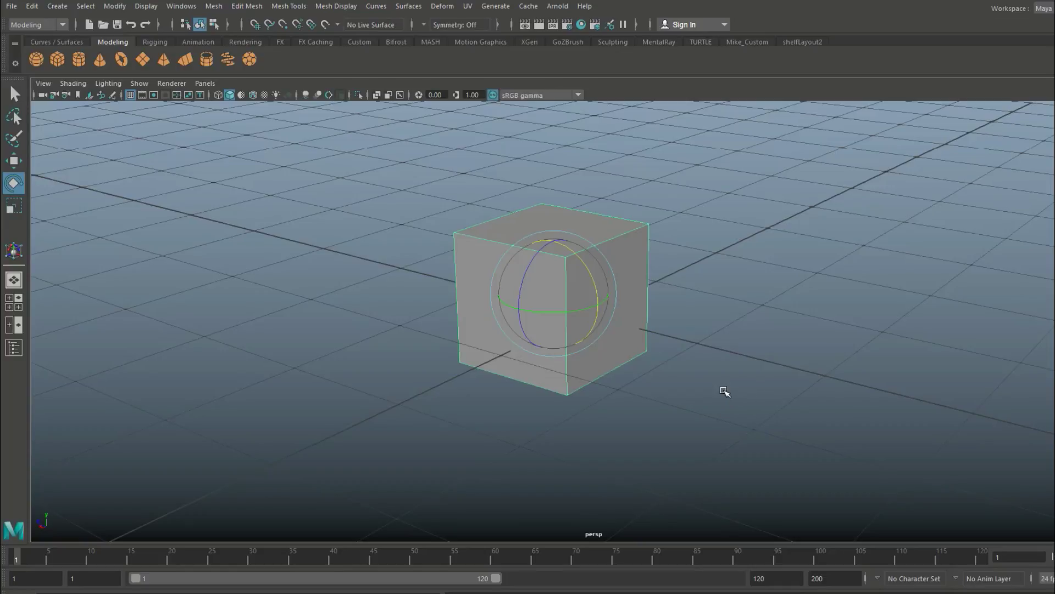
Activate the Universal Manipulator on the selected cube
{"action": "left_click", "coordinate": [109, 6]}
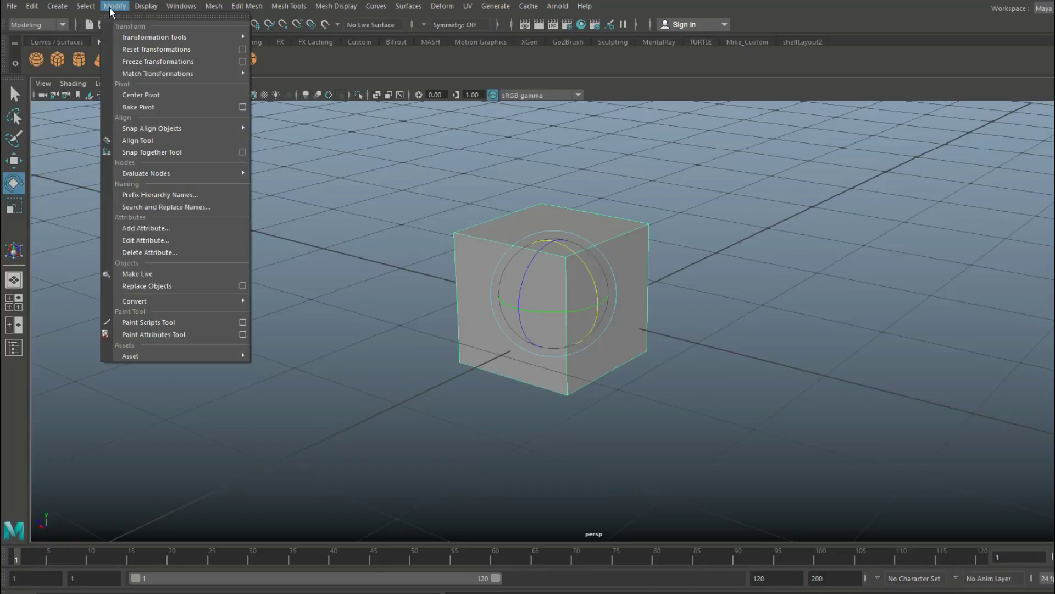
{"action": "mouse_move", "coordinate": [163, 36]}
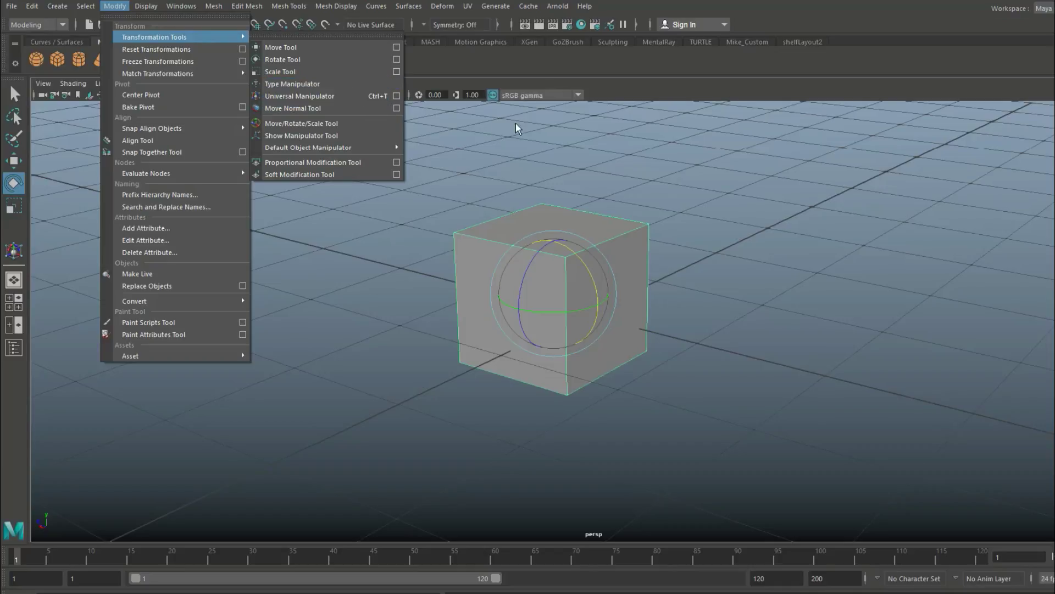
{"action": "left_click", "coordinate": [387, 95]}
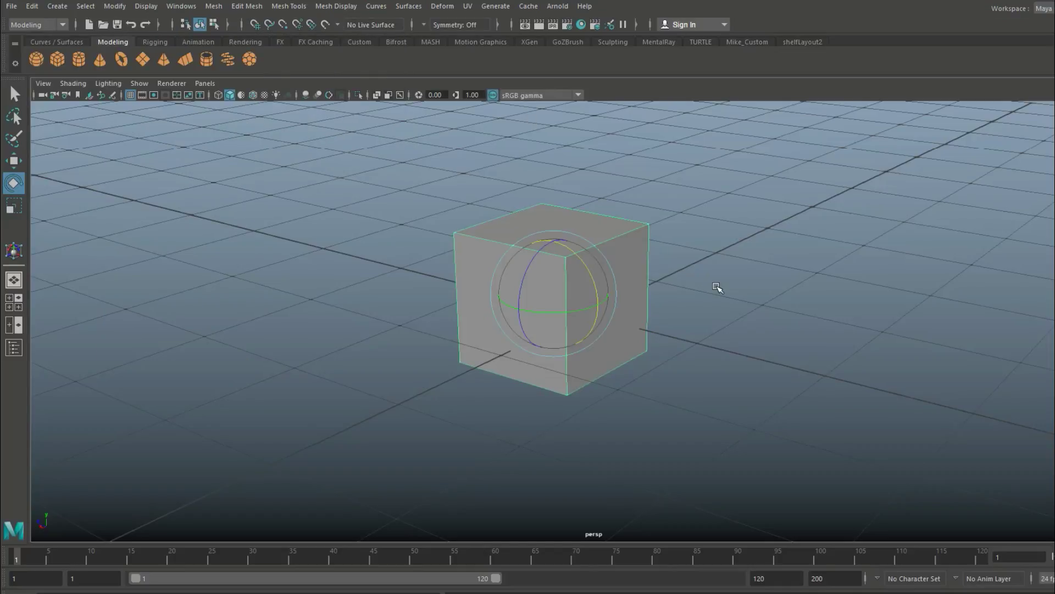
{"action": "key", "text": "t"}
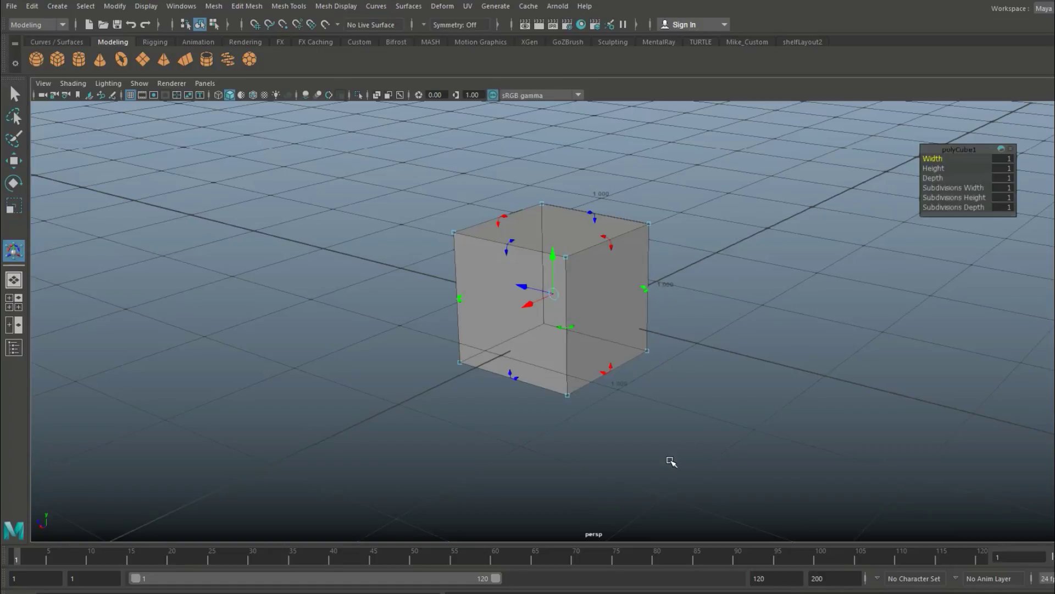
Try moving the cube about 3.2 units along the Z axis with the manipulator's arrow, and undo the move
{"action": "scroll", "coordinate": [819, 374], "scroll_direction": "up", "scroll_amount": 4}
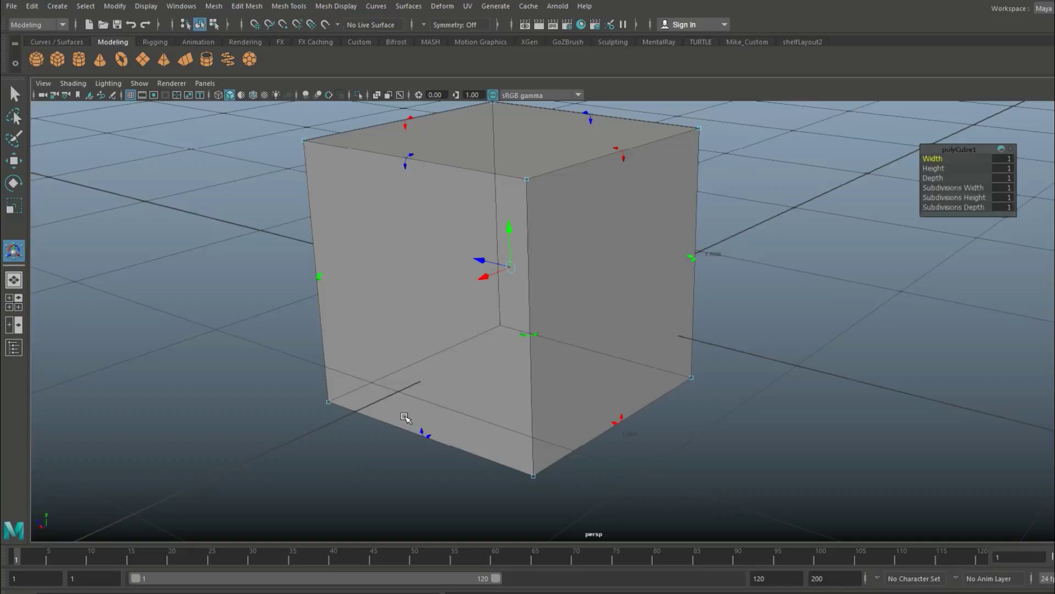
{"action": "scroll", "coordinate": [379, 424], "scroll_direction": "down", "scroll_amount": 3}
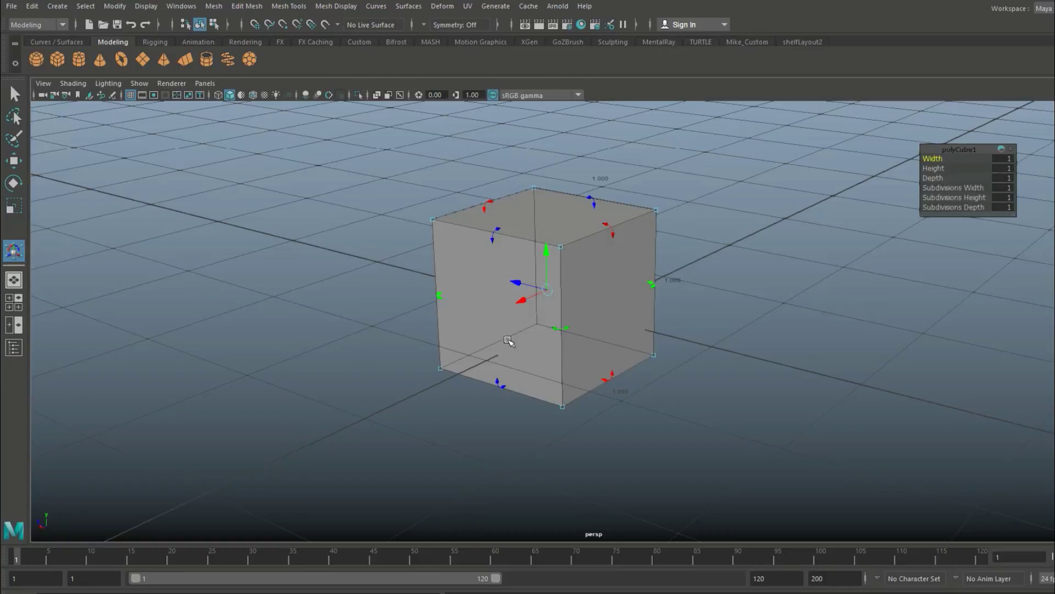
{"action": "left_click_drag", "start_coordinate": [515, 282], "coordinate": [223, 255]}
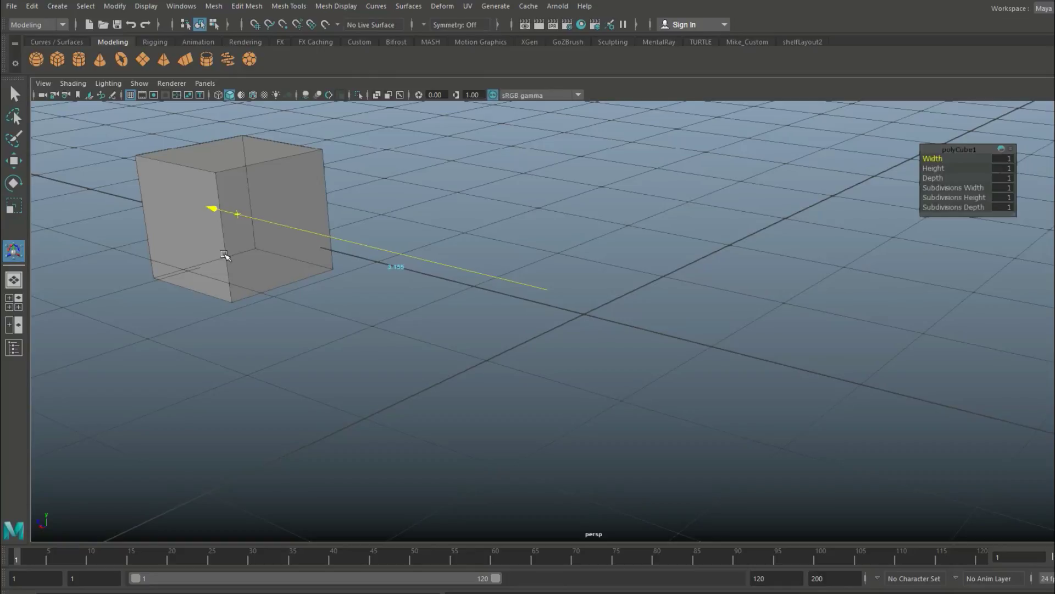
{"action": "left_click_drag", "start_coordinate": [223, 255], "coordinate": [224, 255]}
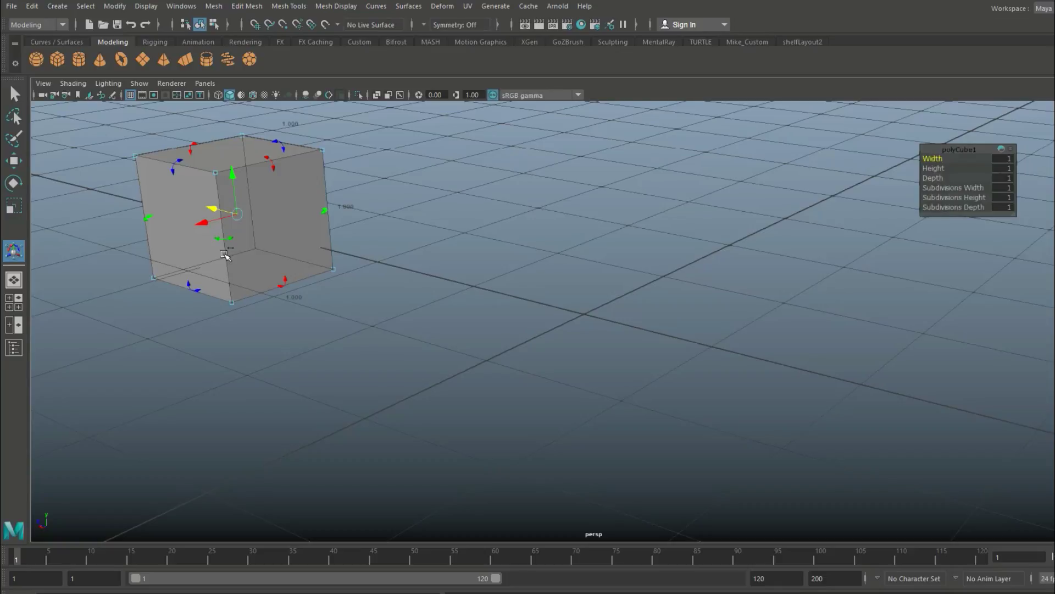
{"action": "key", "text": "ctrl+z"}
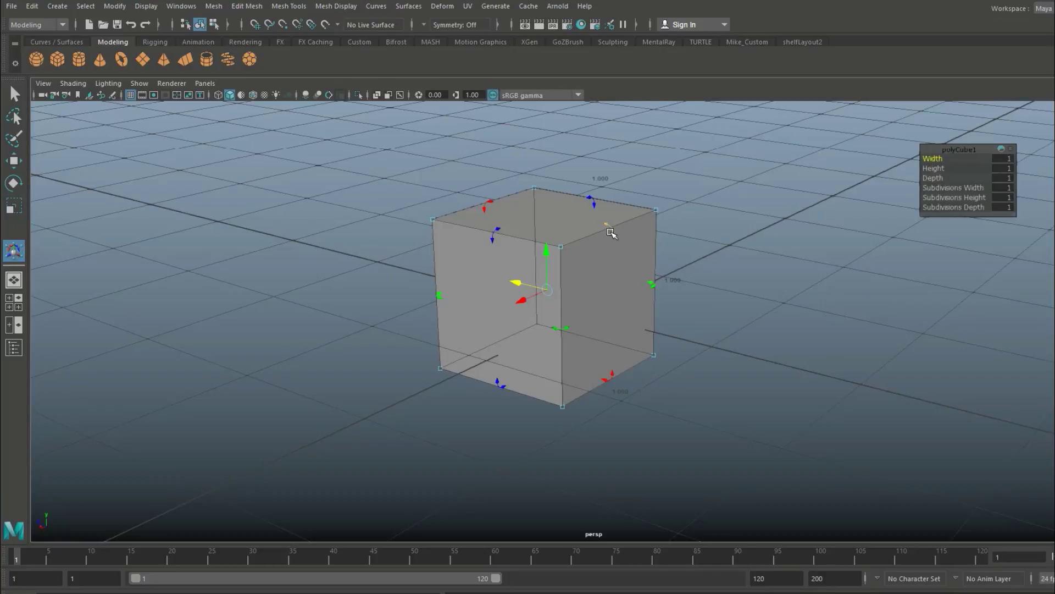
Try rotating the cube around X with an upper edge handle, freely and by exactly -45 degrees, undoing both rotations
{"action": "left_click_drag", "start_coordinate": [612, 231], "coordinate": [613, 319]}
{"action": "key", "text": "ctrl+z"}
{"action": "left_click", "coordinate": [613, 233]}
{"action": "key", "text": "BackSpace"}
{"action": "type", "text": "-45"}
{"action": "key", "text": "Return"}
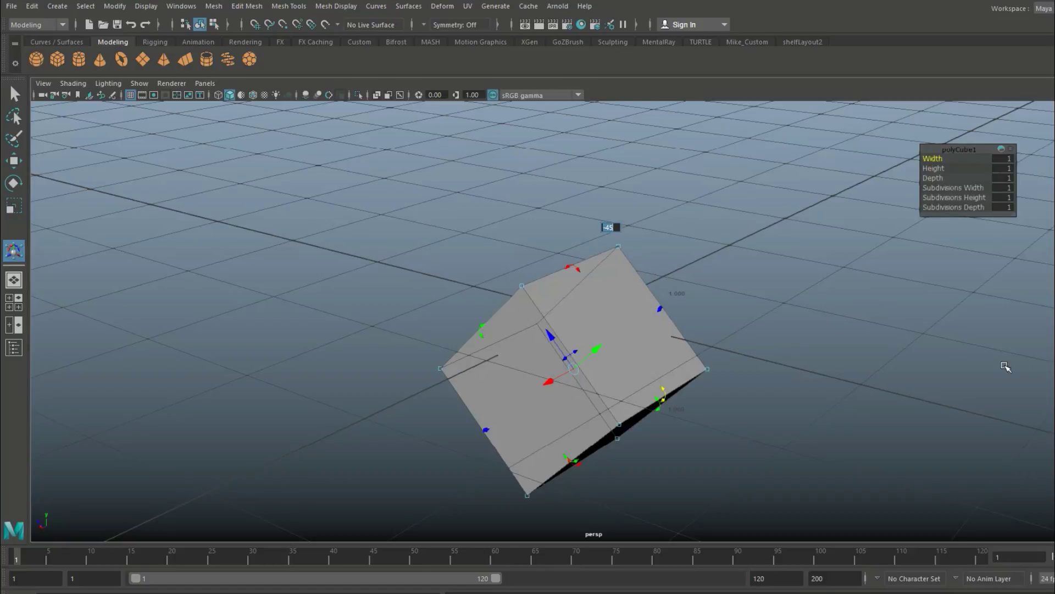
{"action": "left_click", "coordinate": [915, 372]}
{"action": "key", "text": "ctrl+z"}
{"action": "key", "text": "ctrl+z"}
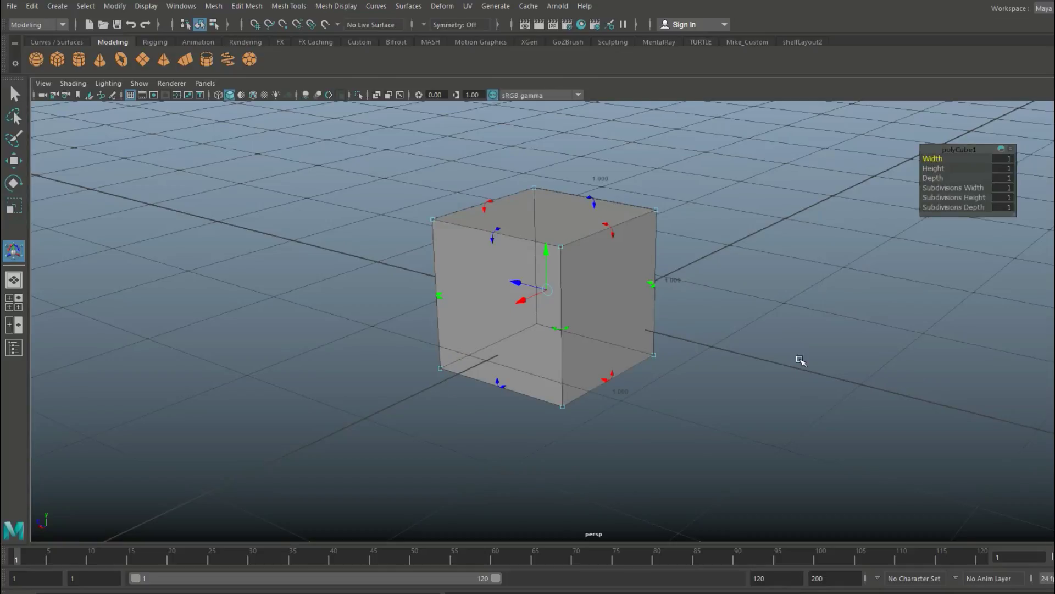
Try rotating the cube around the X, Y and Z axes with different edge handles, undoing trial rotations along the way
{"action": "key", "text": "ctrl+z"}
{"action": "key", "text": "ctrl+z"}
{"action": "key", "text": "ctrl+z"}
{"action": "key", "text": "ctrl+z"}
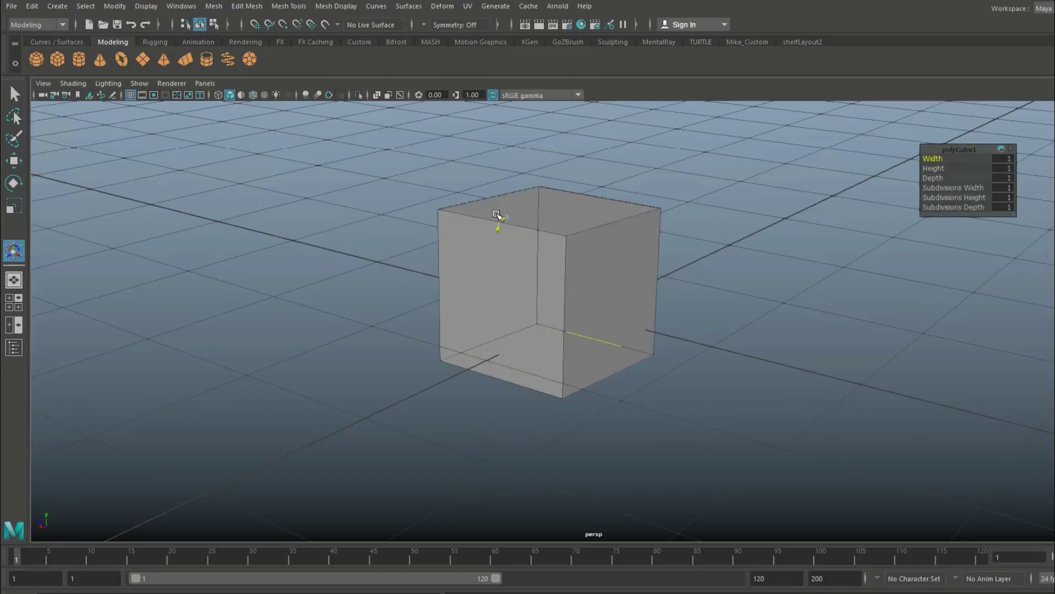
{"action": "key", "text": "ctrl+z"}
{"action": "key", "text": "ctrl+z"}
{"action": "key", "text": "ctrl+z"}
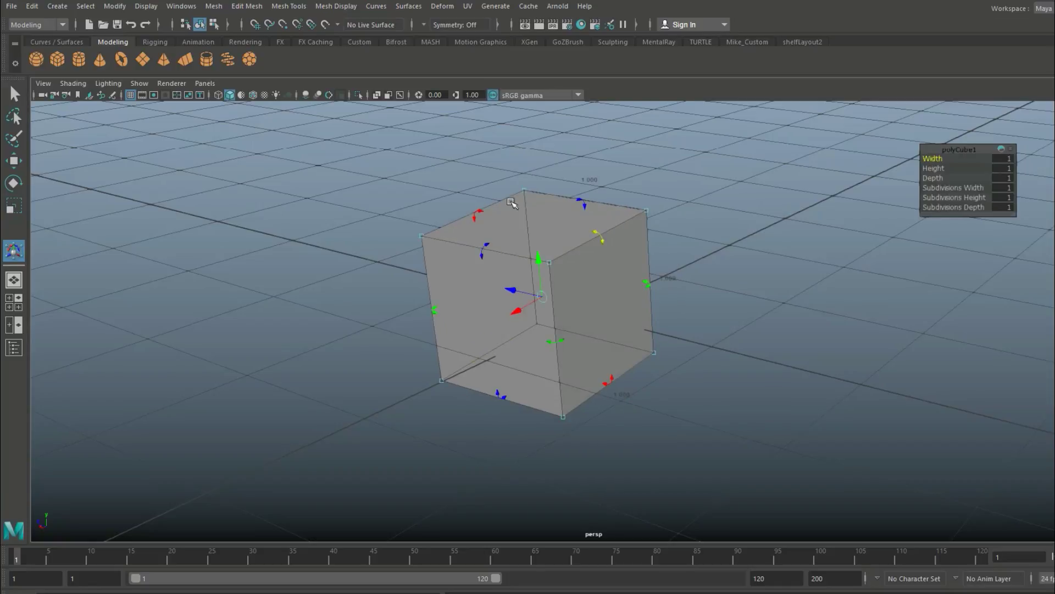
{"action": "key", "text": "ctrl+z"}
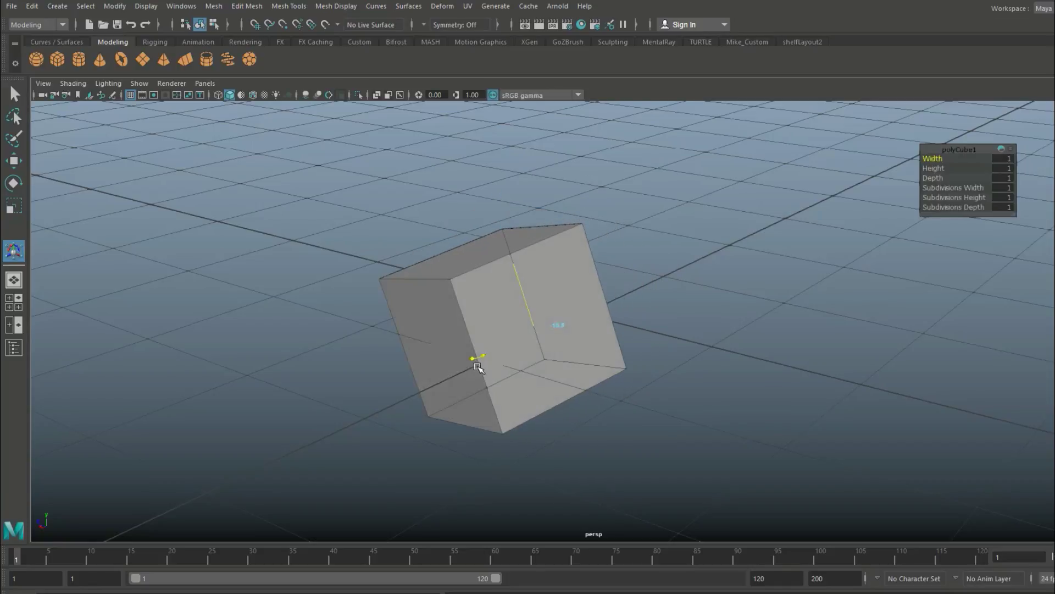
{"action": "key", "text": "ctrl+z"}
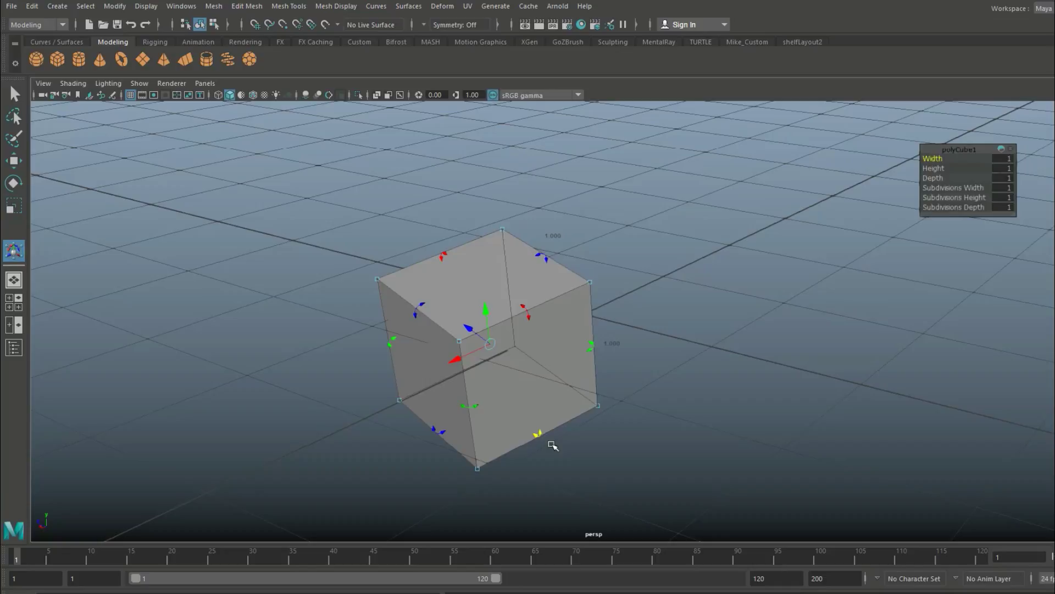
Try moving the rotated cube along the X and Z axes with the manipulator's arrows
{"action": "key", "text": "ctrl+z"}
{"action": "key", "text": "ctrl+z"}
{"action": "key", "text": "ctrl+z"}
{"action": "key", "text": "ctrl+z"}
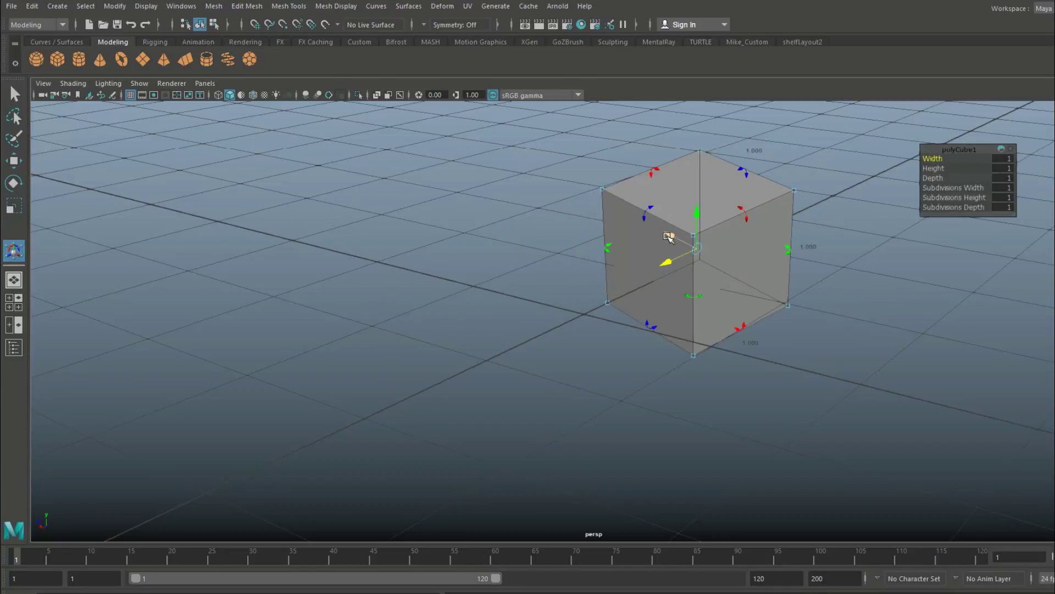
{"action": "key", "text": "ctrl+z"}
{"action": "key", "text": "ctrl+z"}
{"action": "key", "text": "ctrl+z"}
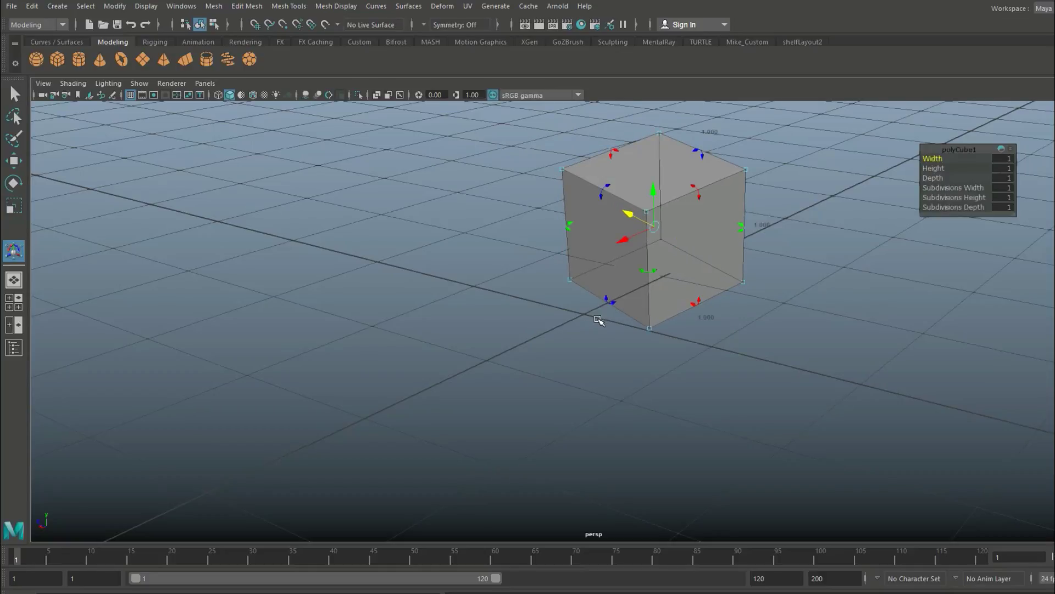
Try moving the cube freely with the manipulator's centre handle, and undo all trial transforms back to its original placement
{"action": "left_click_drag", "start_coordinate": [654, 229], "coordinate": [438, 447]}
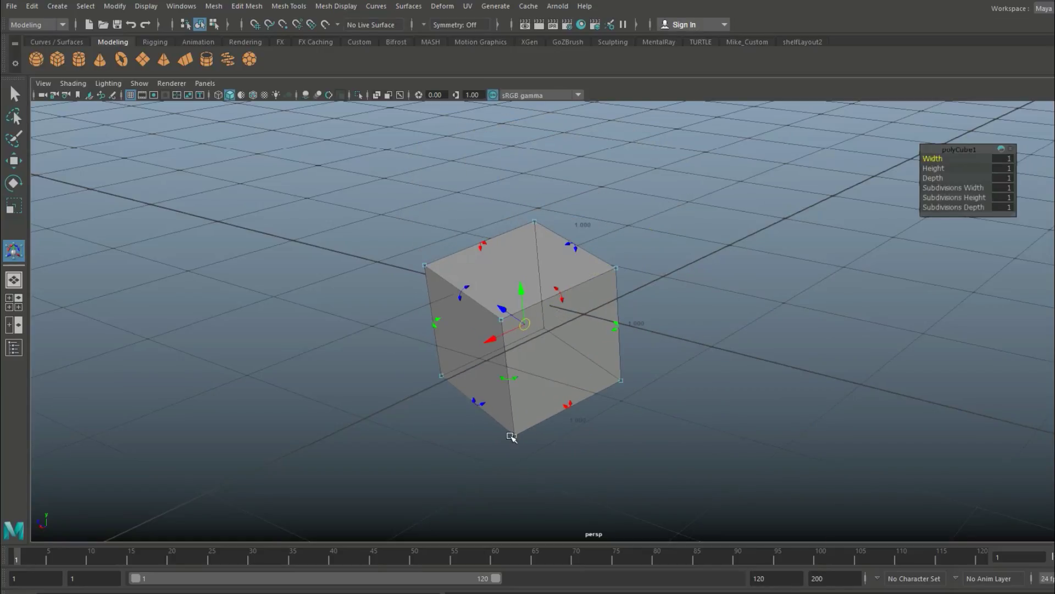
{"action": "key", "text": "ctrl+z"}
{"action": "key", "text": "ctrl+z"}
{"action": "key", "text": "ctrl+z"}
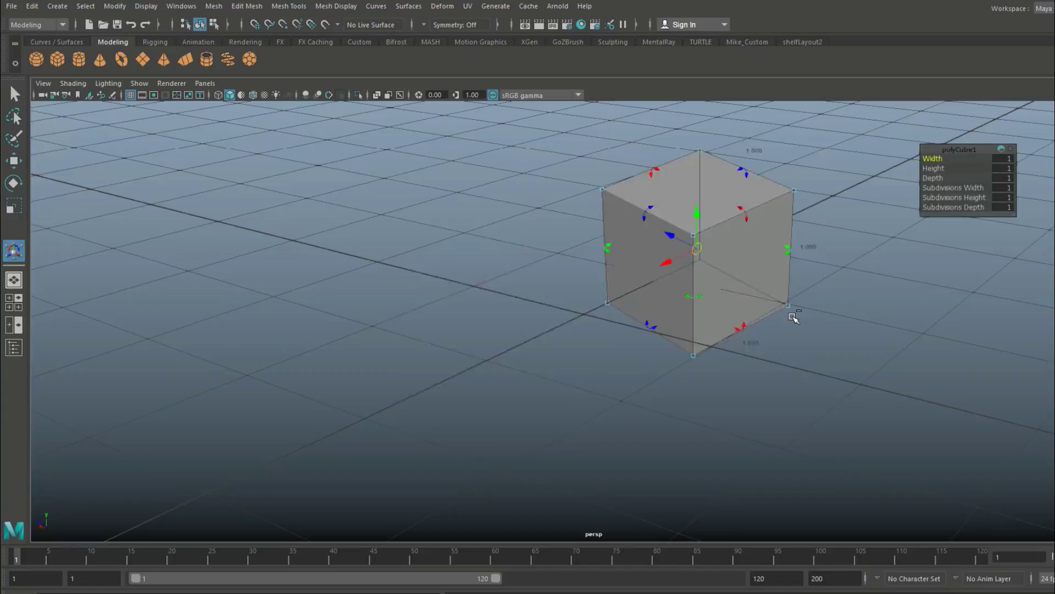
{"action": "key", "text": "ctrl+z"}
{"action": "key", "text": "ctrl+z"}
{"action": "key", "text": "ctrl+z"}
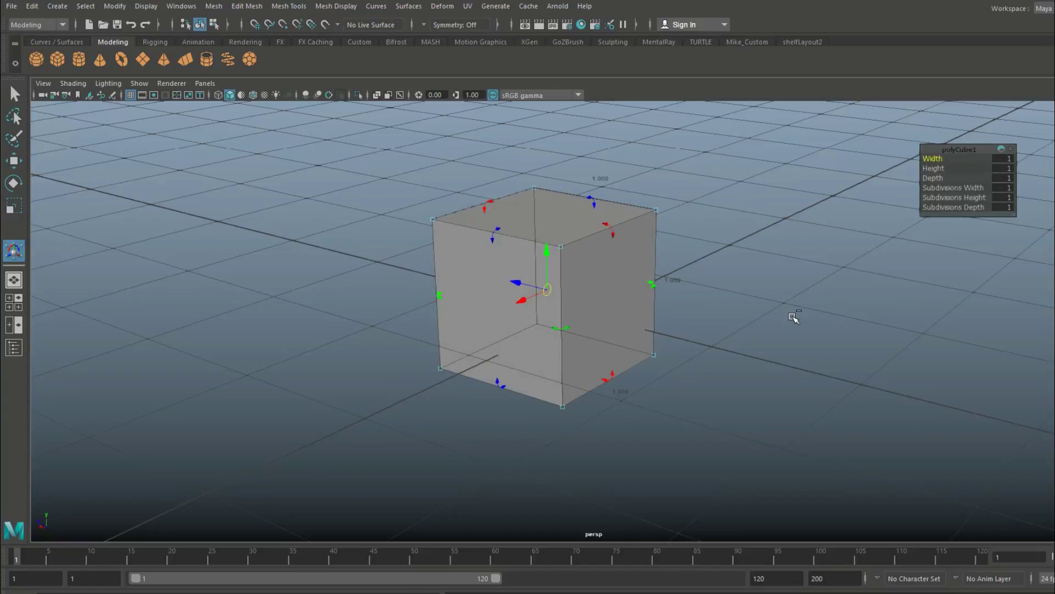
Reselect the cube and try moving it freely by the centre handle from a closer, higher viewpoint
{"action": "left_click", "coordinate": [774, 324]}
{"action": "left_click", "coordinate": [583, 327]}
{"action": "scroll", "coordinate": [594, 389], "scroll_direction": "up", "scroll_amount": 5}
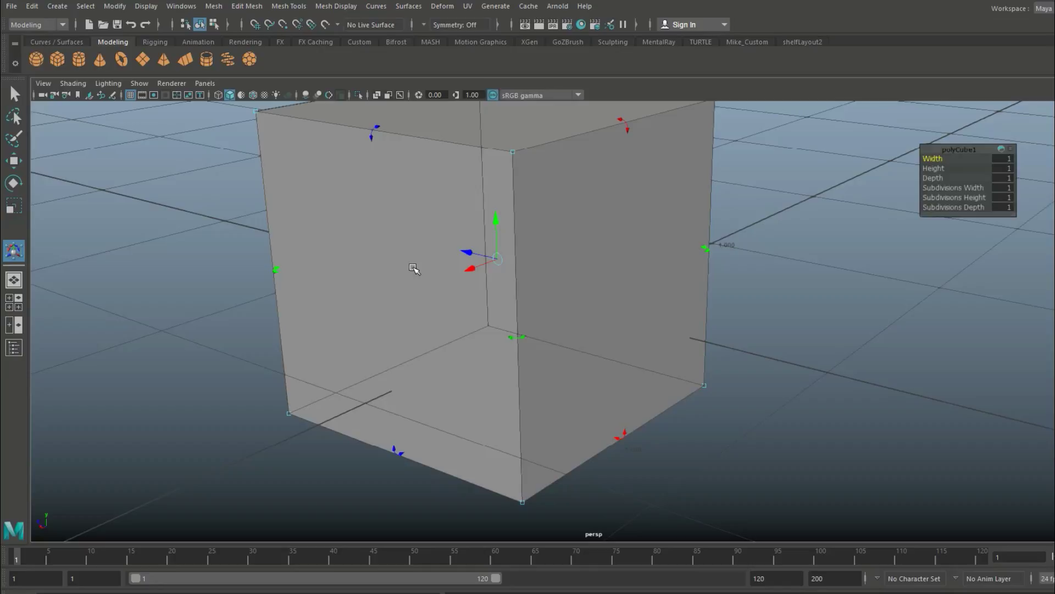
{"action": "left_click_drag", "start_coordinate": [775, 268], "coordinate": [783, 302], "text": "alt"}
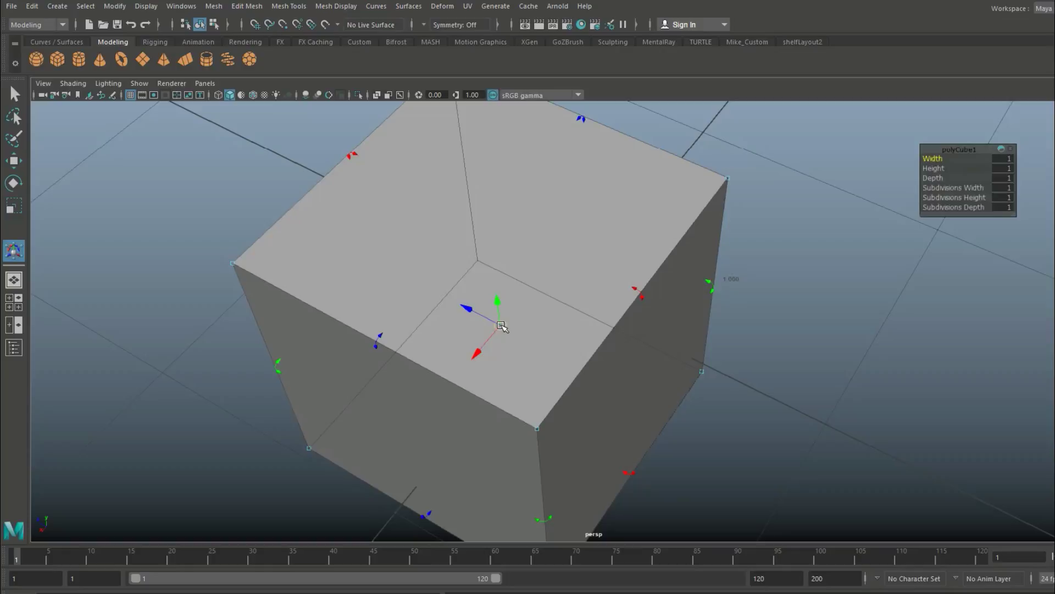
{"action": "left_click_drag", "start_coordinate": [501, 326], "coordinate": [349, 306]}
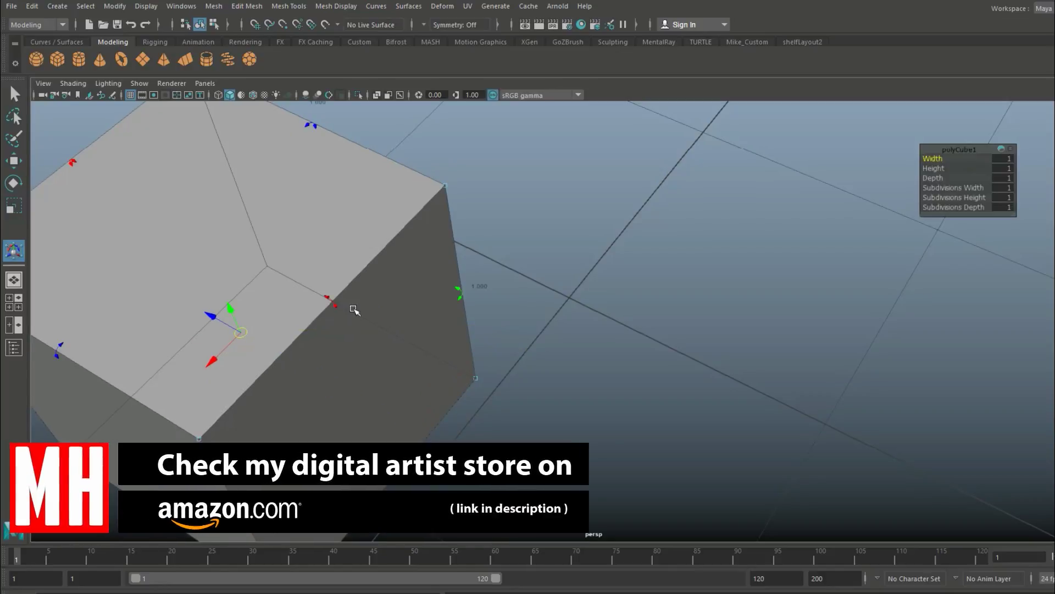
Try scaling the cube along Z from a lower corner handle, out to about 2.33 and back to about 1.14
{"action": "key", "text": "f"}
{"action": "scroll", "coordinate": [720, 325], "scroll_direction": "down", "scroll_amount": 2}
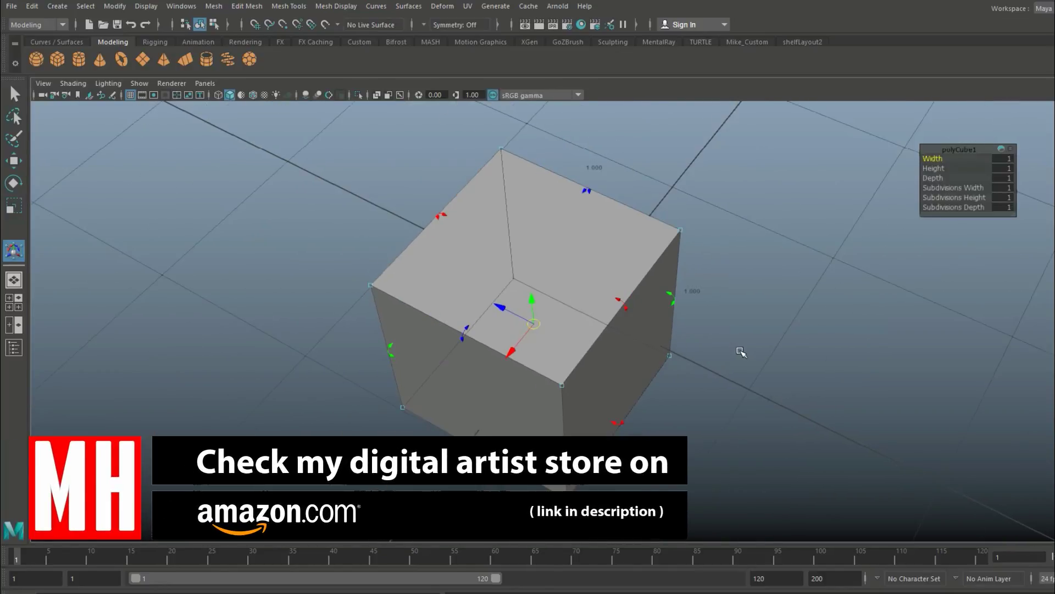
{"action": "left_click_drag", "start_coordinate": [742, 352], "coordinate": [728, 328], "text": "alt"}
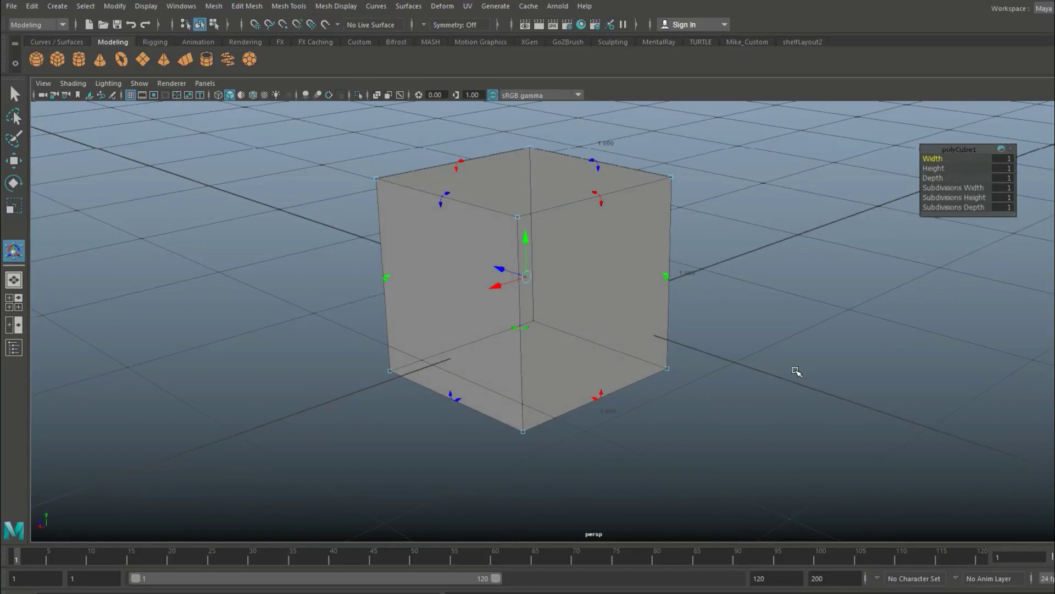
{"action": "right_click_drag", "start_coordinate": [795, 370], "coordinate": [747, 321], "text": "alt"}
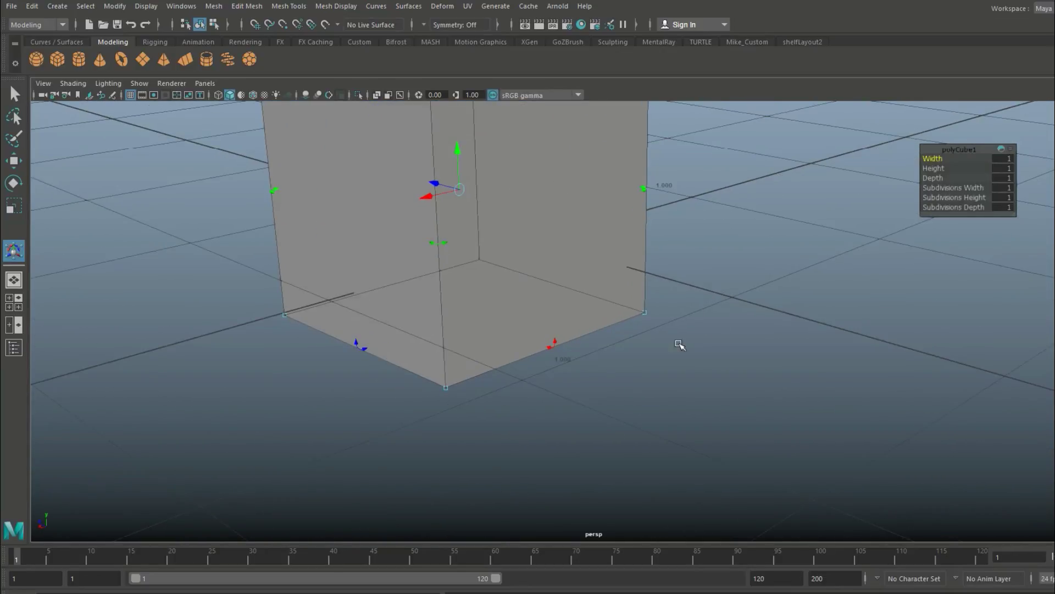
{"action": "right_click_drag", "start_coordinate": [451, 444], "coordinate": [398, 447], "text": "alt"}
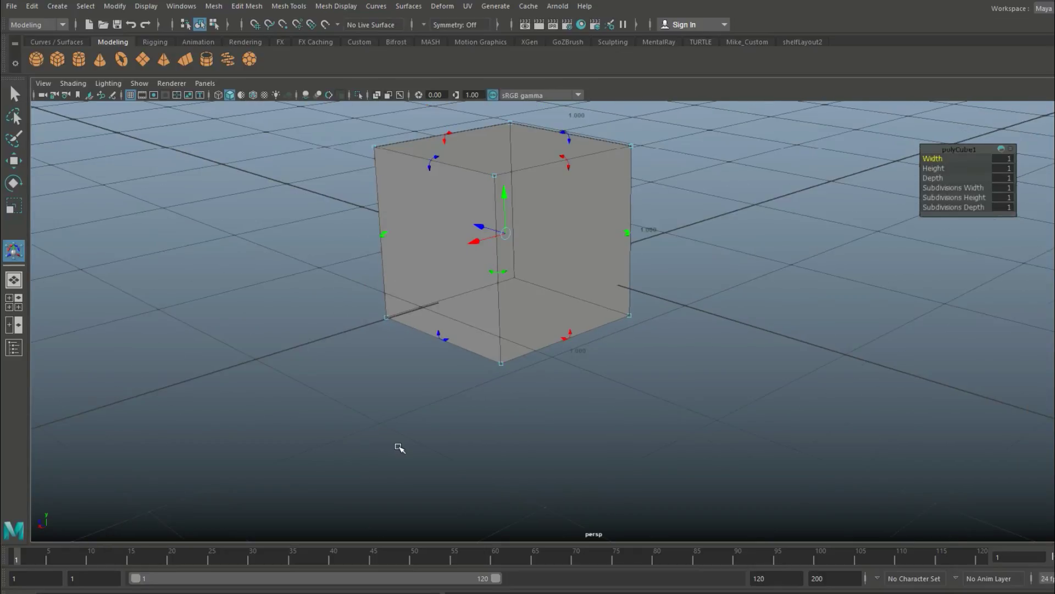
{"action": "scroll", "coordinate": [399, 448], "scroll_direction": "up", "scroll_amount": 1}
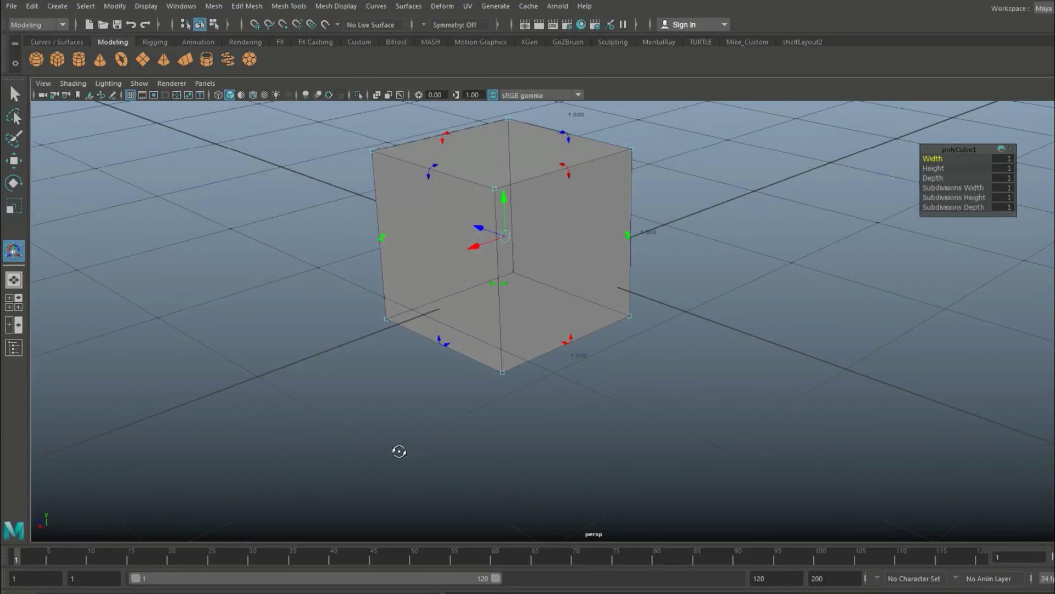
{"action": "left_click", "coordinate": [631, 318]}
{"action": "left_click_drag", "start_coordinate": [631, 317], "coordinate": [809, 431]}
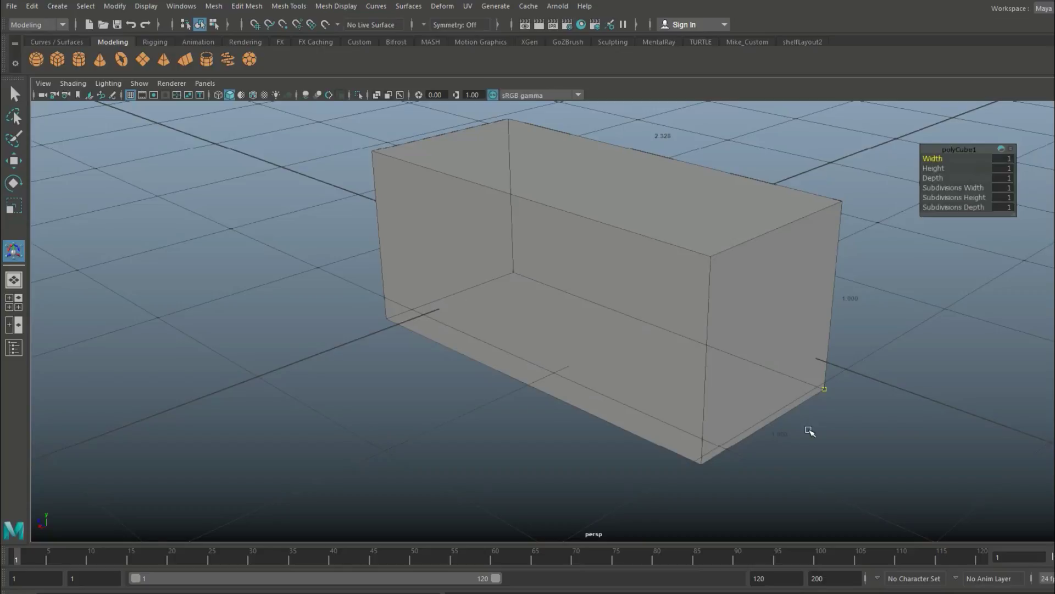
{"action": "left_click_drag", "start_coordinate": [809, 431], "coordinate": [632, 359]}
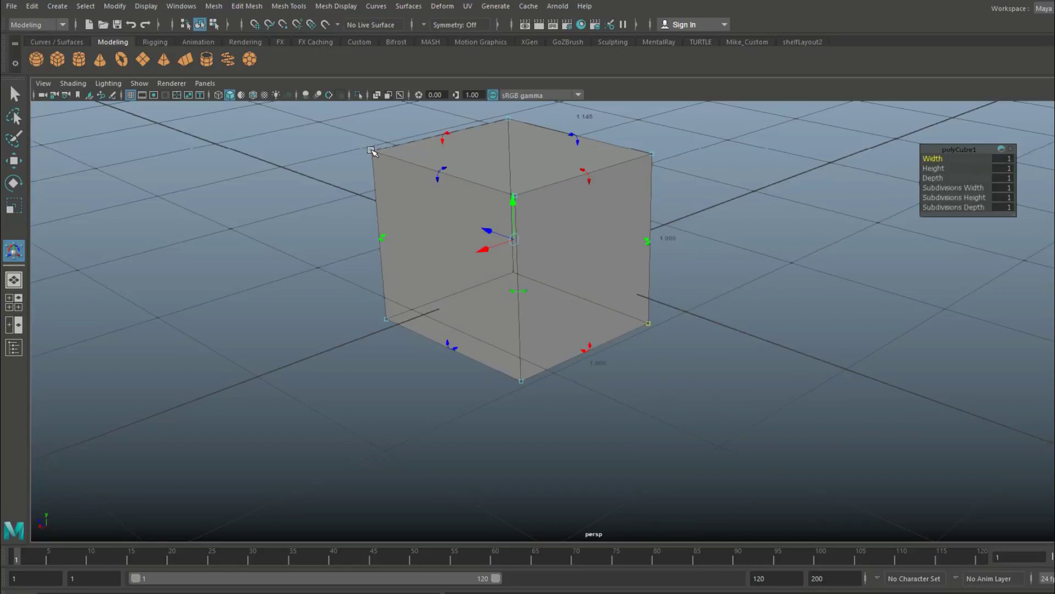
Try scaling the cube along X to about 1.18 and along Y to about 0.8 using its other corner handles
{"action": "left_click_drag", "start_coordinate": [372, 152], "coordinate": [346, 160]}
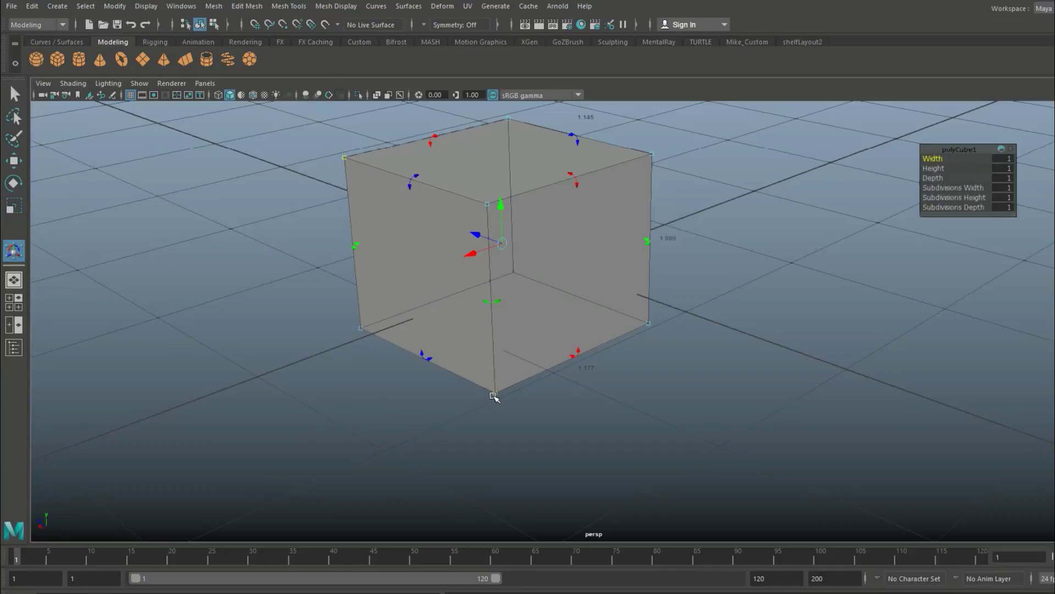
{"action": "left_click_drag", "start_coordinate": [495, 397], "coordinate": [505, 355]}
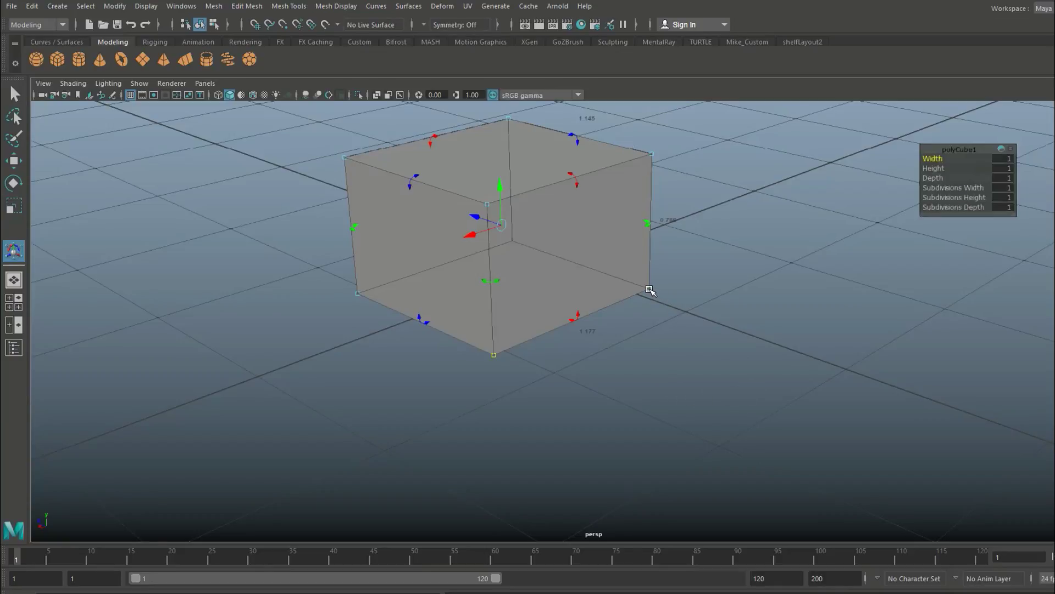
{"action": "left_click_drag", "start_coordinate": [650, 290], "coordinate": [688, 373]}
{"action": "scroll", "coordinate": [750, 371], "scroll_direction": "down", "scroll_amount": 8}
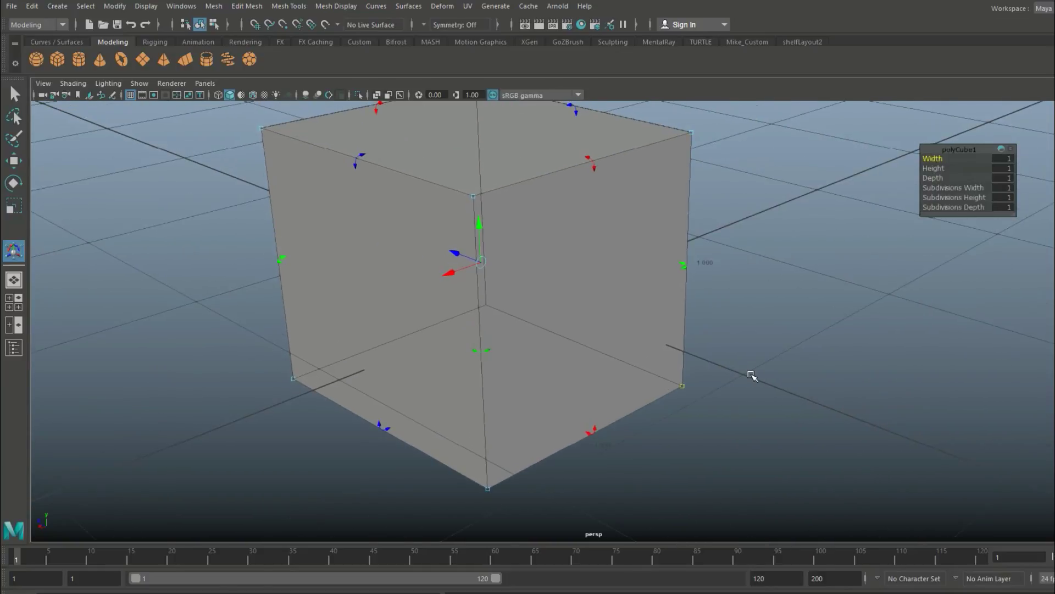
{"action": "mouse_move", "coordinate": [754, 372]}
{"action": "left_mouse_down", "text": "alt"}
{"action": "mouse_move", "coordinate": [816, 351]}
{"action": "mouse_move", "coordinate": [839, 395]}
{"action": "mouse_move", "coordinate": [775, 420]}
{"action": "mouse_move", "coordinate": [723, 372]}
{"action": "mouse_move", "coordinate": [742, 377]}
{"action": "mouse_move", "coordinate": [769, 426]}
{"action": "mouse_move", "coordinate": [754, 358]}
{"action": "left_mouse_up", "text": "alt"}
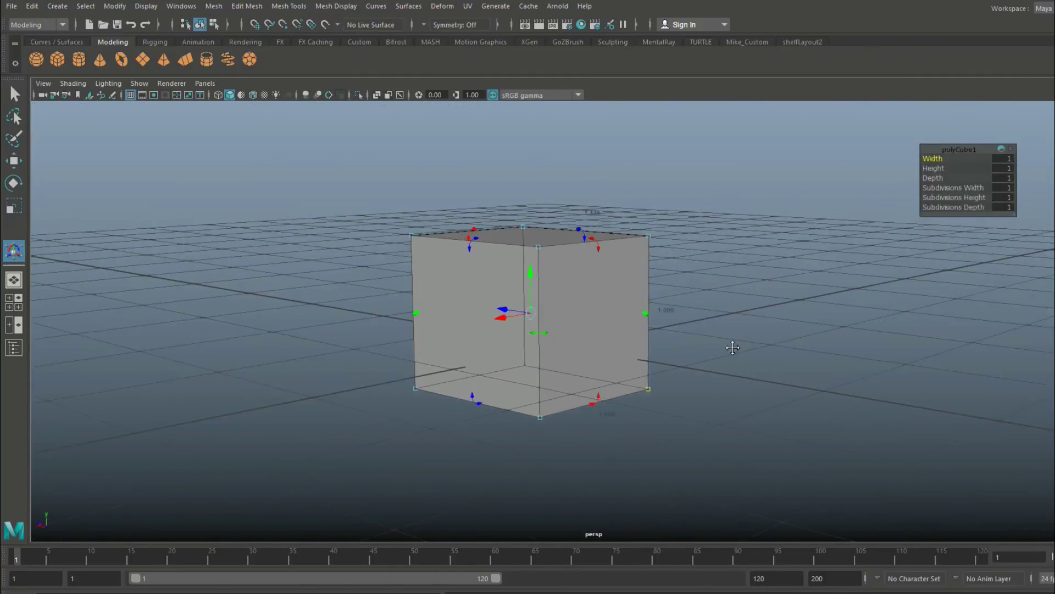